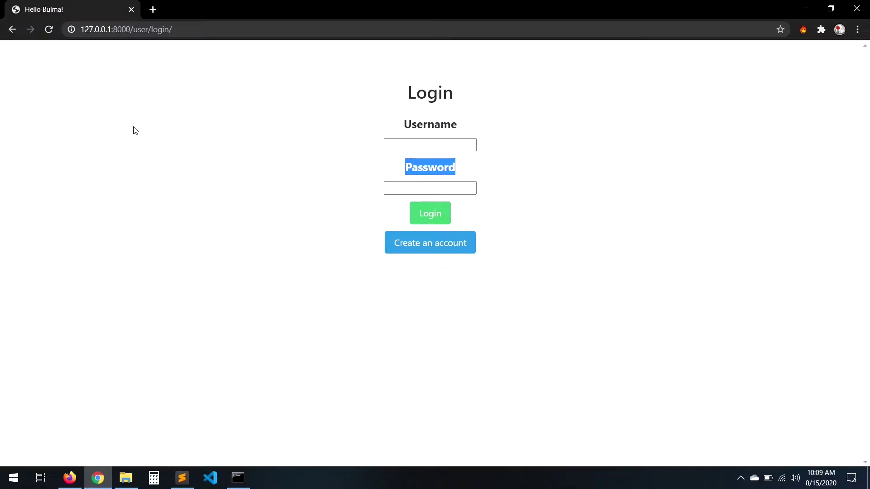
Step: Log in with the autofilled credentials
click(453, 145)
key(Down)
key(Return)
key(Return)
scroll(169, 295, down, 7)
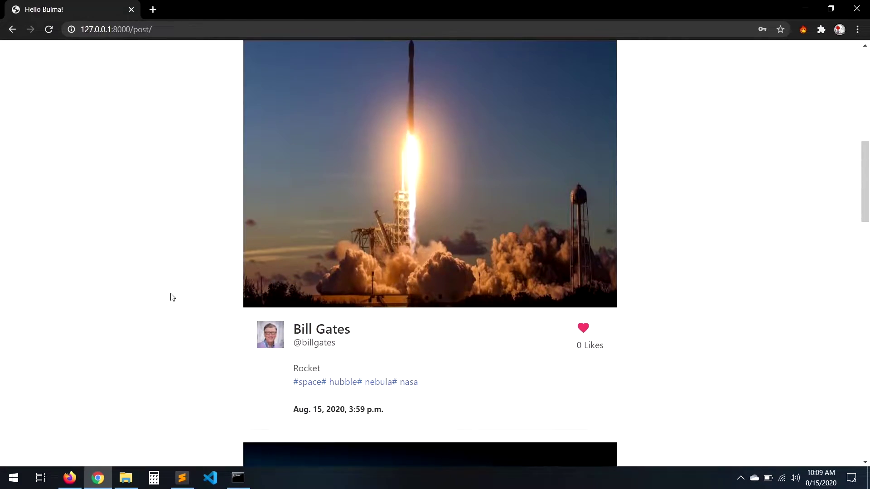
scroll(169, 295, up, 6)
scroll(169, 295, down, 15)
scroll(589, 245, up, 4)
scroll(590, 244, down, 4)
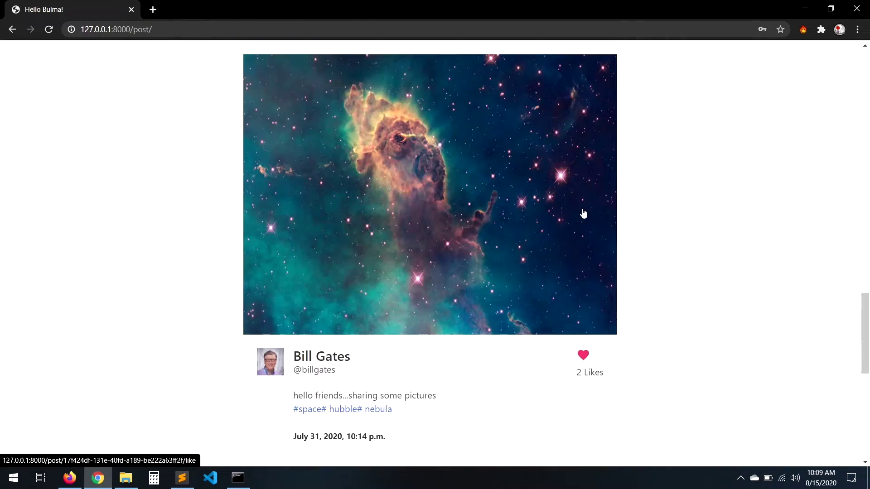
scroll(320, 181, down, 3)
click(320, 181)
click(140, 369)
scroll(442, 297, down, 3)
click(777, 252)
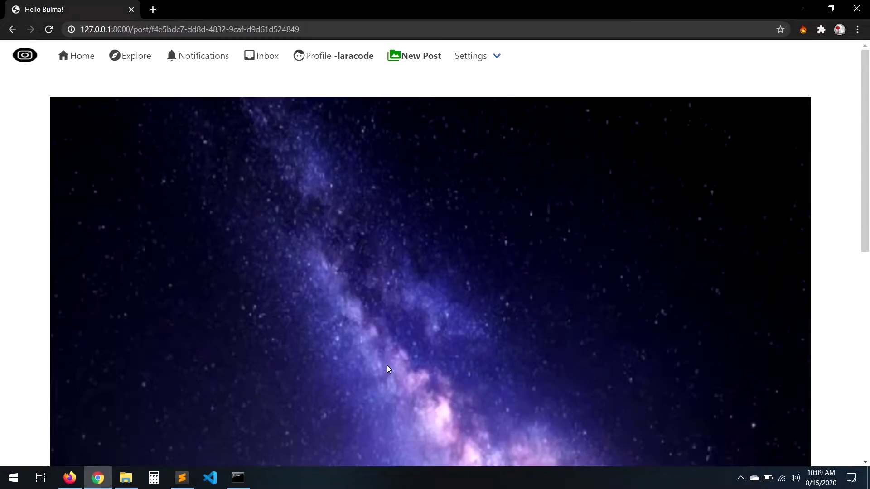
click(264, 390)
click(146, 416)
scroll(236, 315, down, 2)
scroll(191, 313, up, 2)
Step: Send a message in the Bill Gates conversation
click(262, 57)
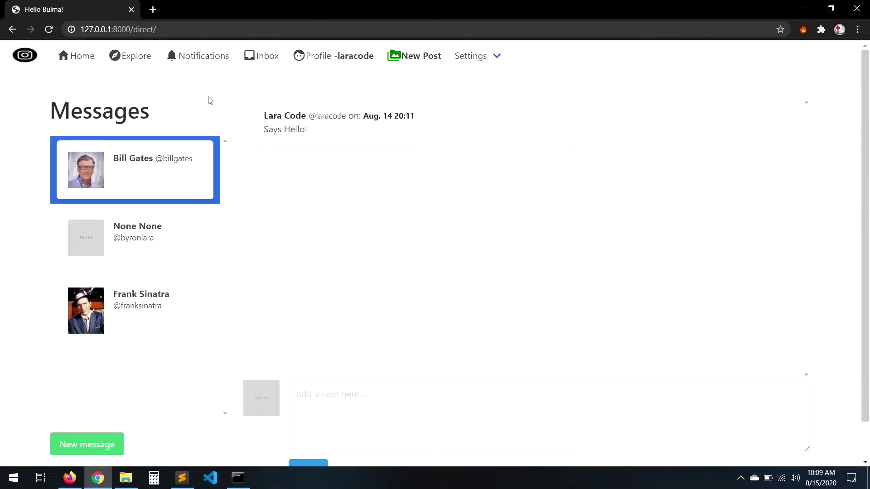
click(314, 389)
text(Hello Bill GAate)
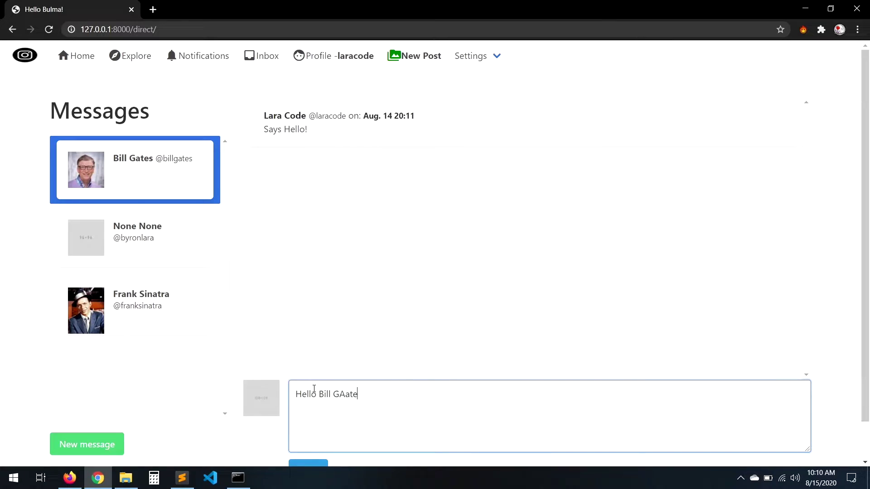
text(s)
scroll(314, 389, down, 1)
click(307, 428)
Step: Start a new conversation by searching 'scarlet' and message Scarlett Johansson
click(86, 445)
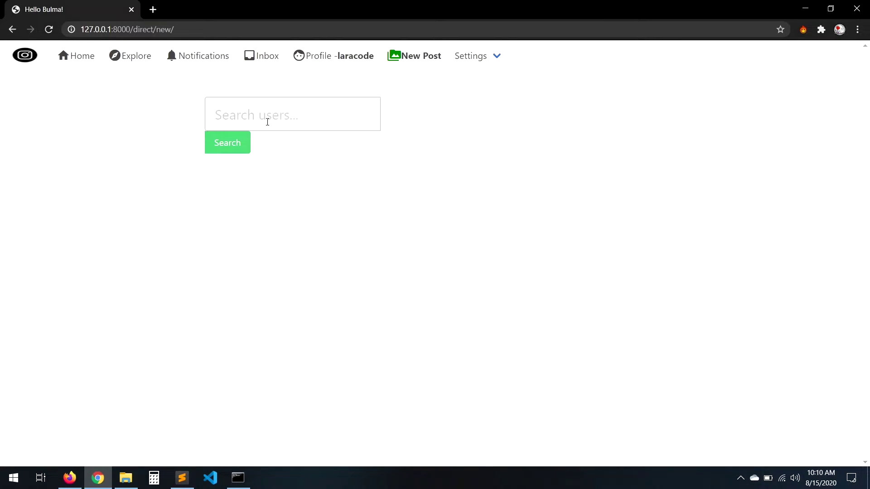
text(scarlet)
key(Return)
click(142, 318)
click(327, 385)
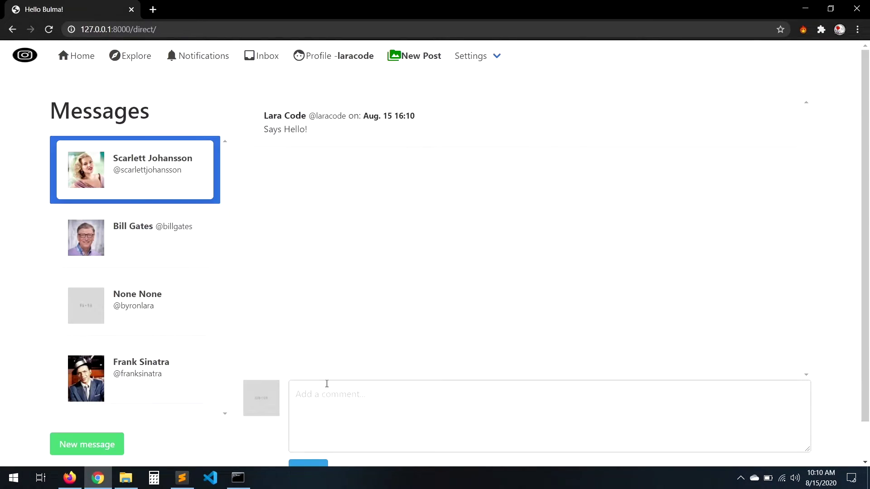
text(Hello Scarlett Johansson)
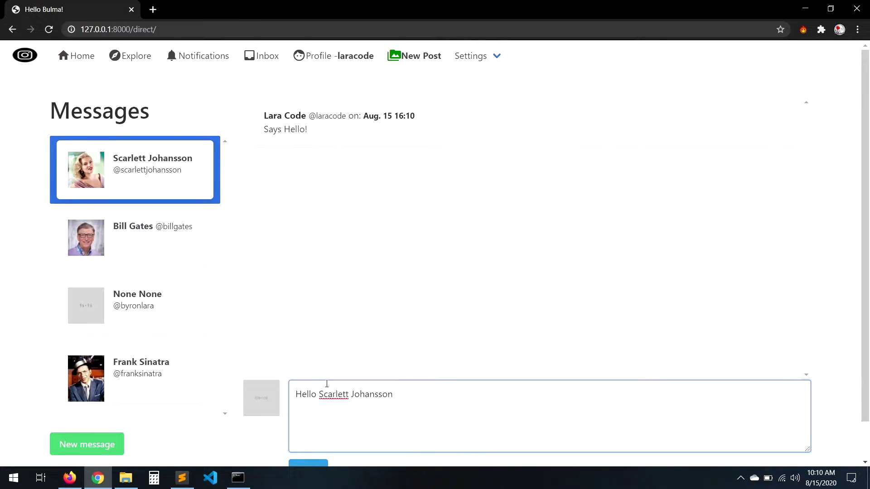
scroll(326, 385, down, 1)
click(308, 455)
click(171, 30)
text(127.0.0.1:8000/scarlettjohansson/)
key(Return)
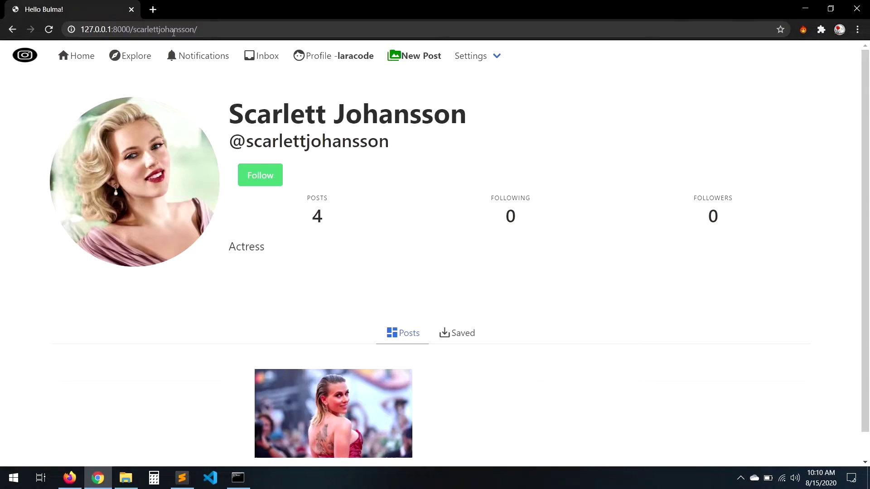
click(266, 174)
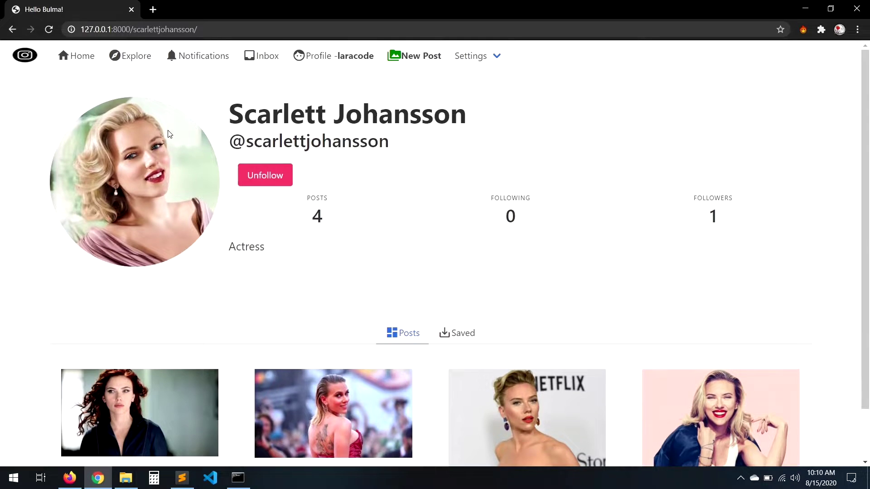
Step: Open Scarlett Johansson's Netflix post, save it and post a comment
click(81, 56)
scroll(190, 276, down, 8)
scroll(191, 276, down, 8)
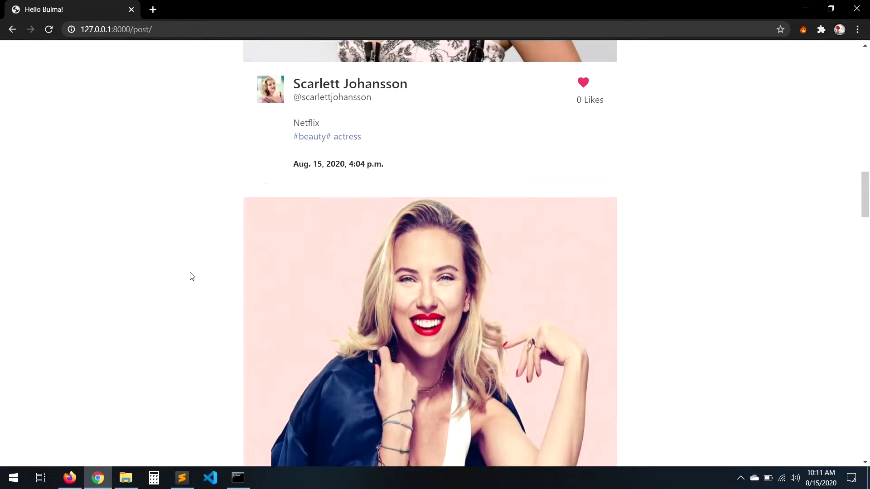
scroll(190, 276, up, 4)
click(583, 330)
scroll(614, 301, down, 5)
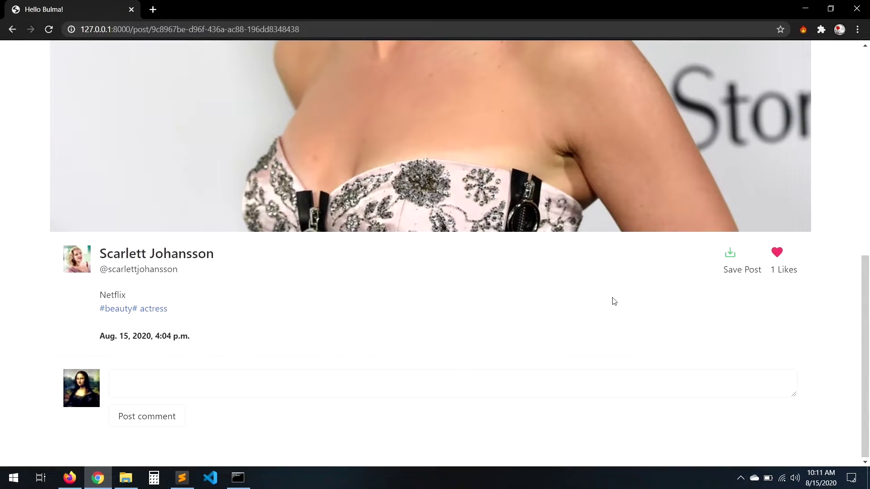
click(730, 258)
scroll(710, 253, down, 5)
click(172, 419)
text(Love this picture)
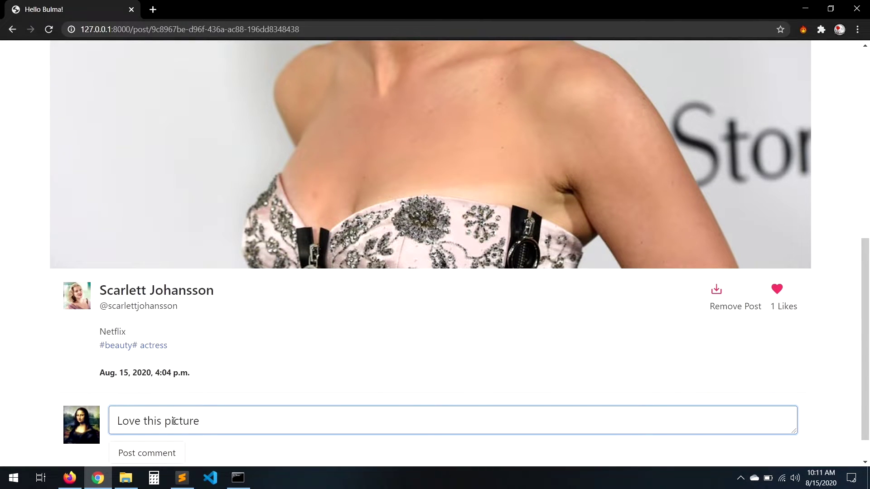
scroll(163, 427, down, 1)
click(153, 432)
Step: Browse the posts tagged beauty and night
click(112, 312)
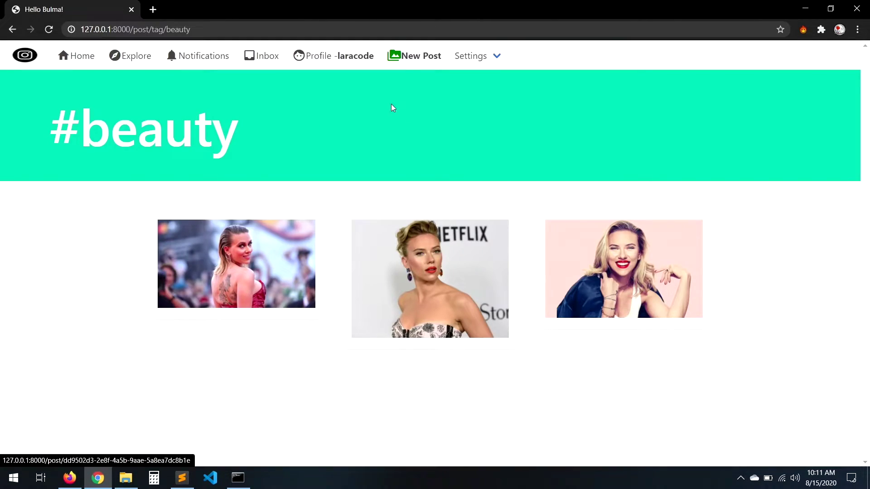
click(119, 56)
scroll(326, 295, down, 10)
scroll(329, 306, down, 4)
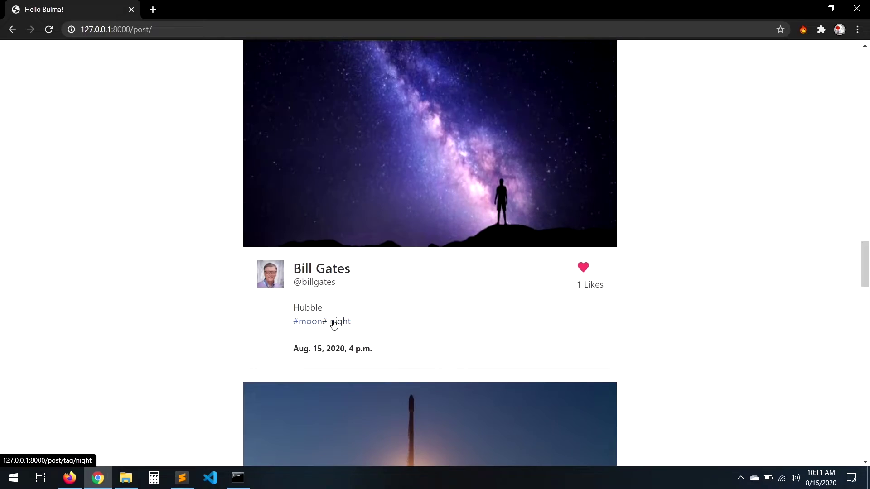
click(334, 325)
Step: On the laracode profile, view its saved posts, then its own posts
click(371, 54)
scroll(245, 265, down, 1)
click(458, 287)
scroll(462, 295, down, 1)
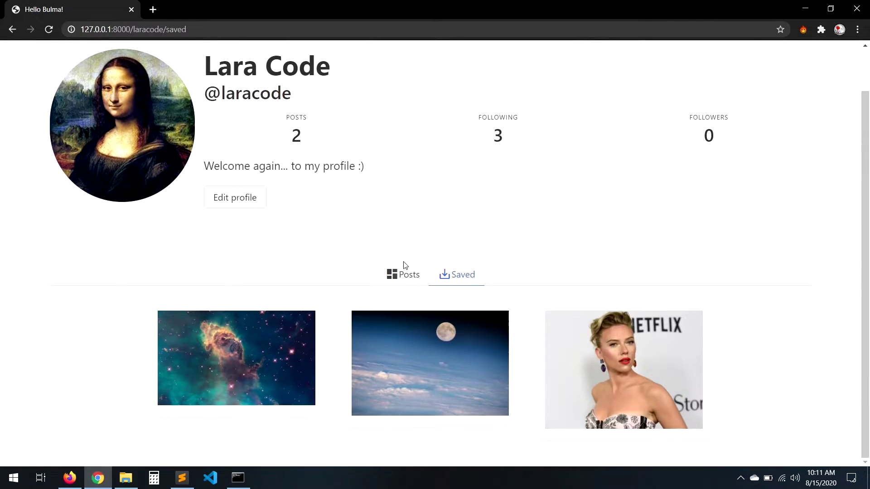
click(404, 267)
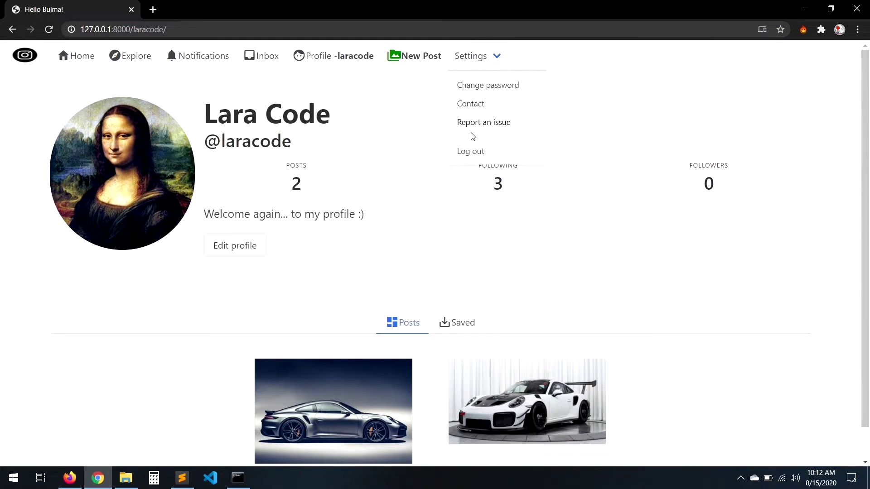
Step: Log in as another account, check notifications, reply Hello, and log out
click(471, 151)
text(billgates)
key(Return)
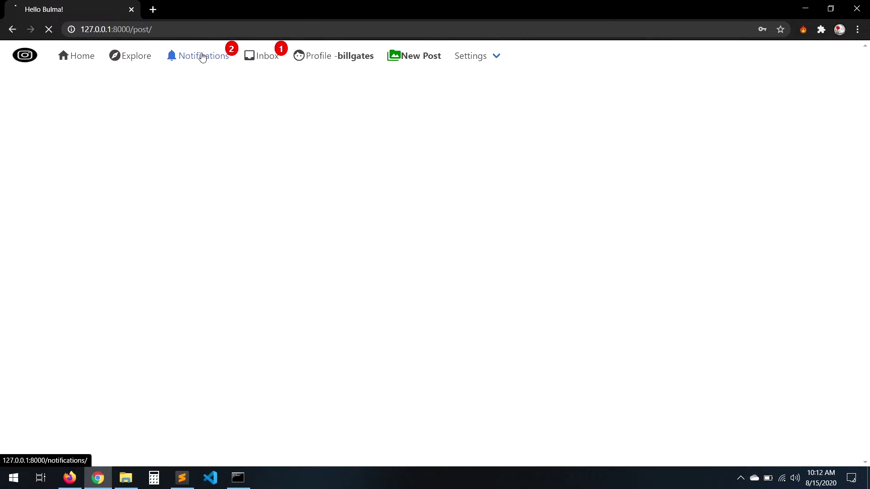
click(202, 57)
scroll(406, 247, down, 1)
scroll(406, 247, down, 2)
scroll(405, 247, up, 3)
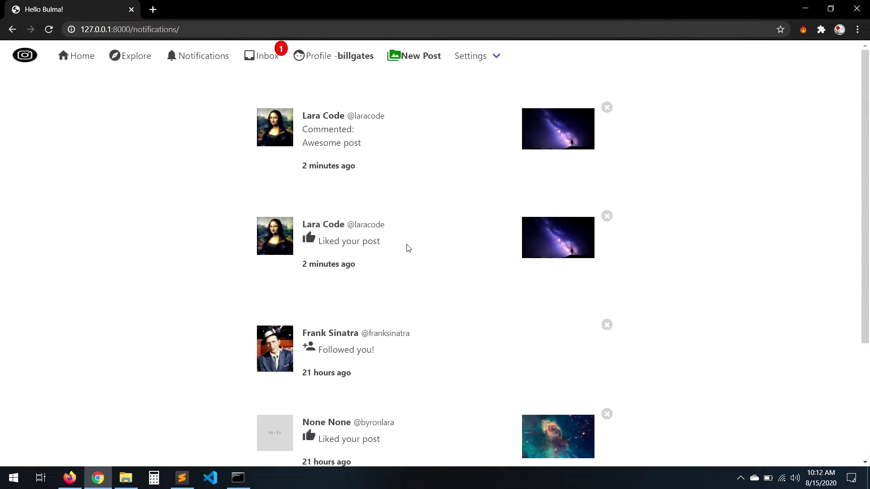
click(274, 60)
click(374, 416)
text(Hello)
scroll(375, 415, down, 1)
click(303, 437)
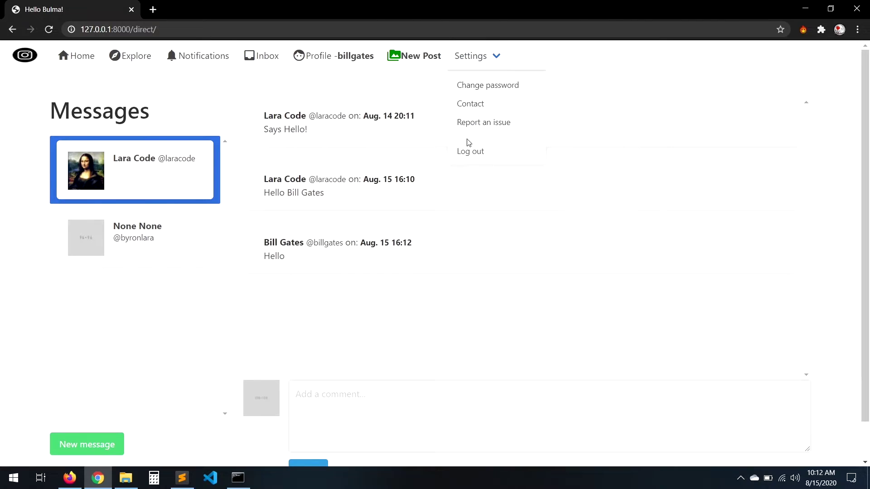
Step: Log in as the saved Scarlett Johansson account
click(471, 164)
click(458, 144)
click(420, 249)
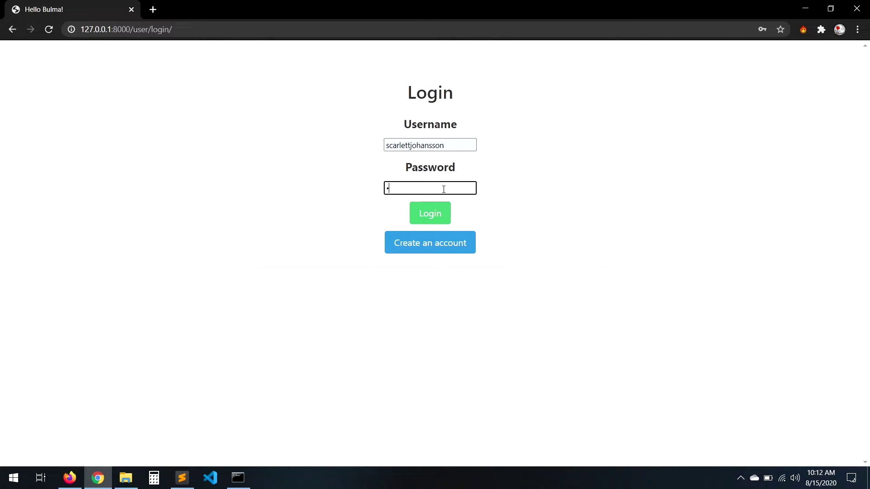
key(Return)
click(198, 56)
click(264, 56)
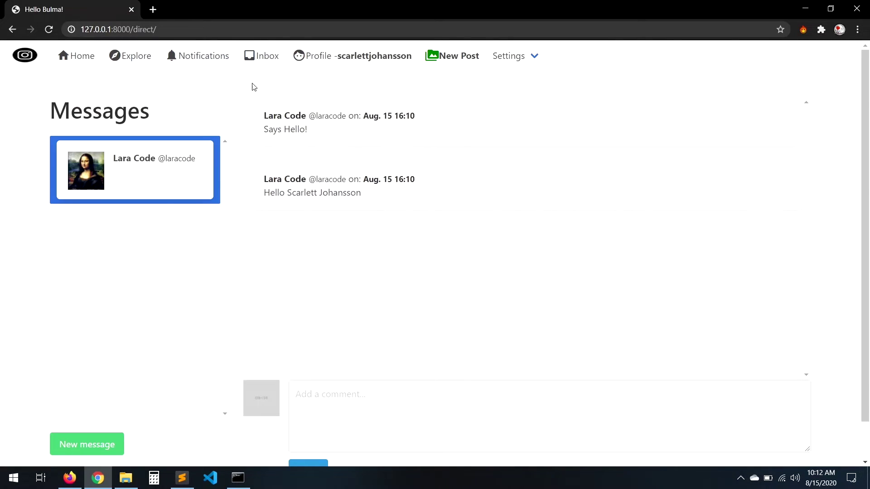
click(342, 401)
text(Hello)
scroll(343, 401, down, 1)
click(308, 429)
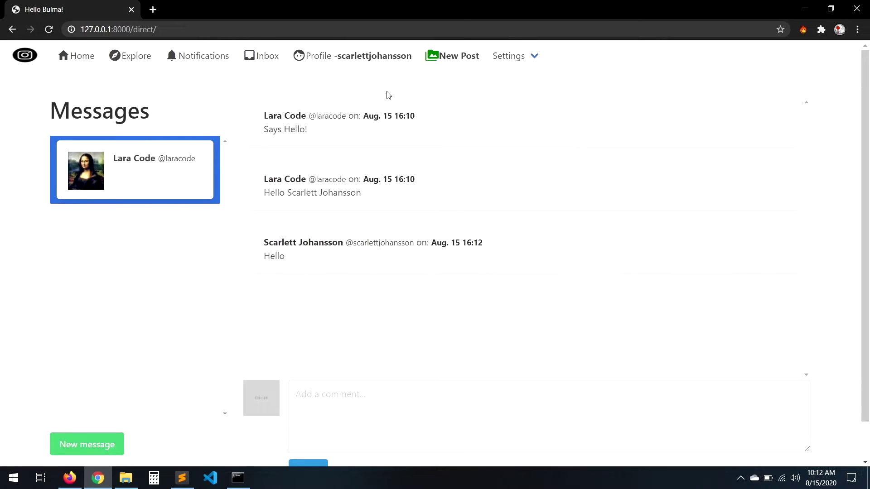
click(200, 56)
click(607, 107)
Step: Start a new post with the portrait picture file
click(82, 58)
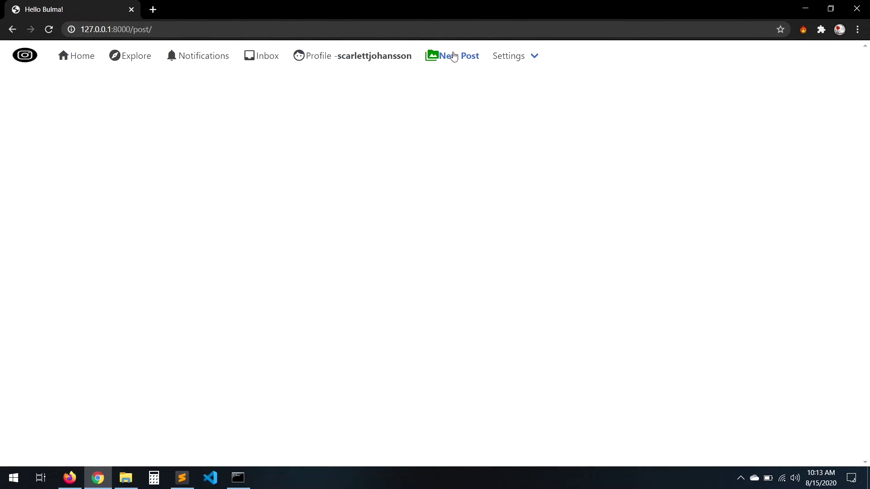
click(471, 71)
click(386, 186)
click(132, 170)
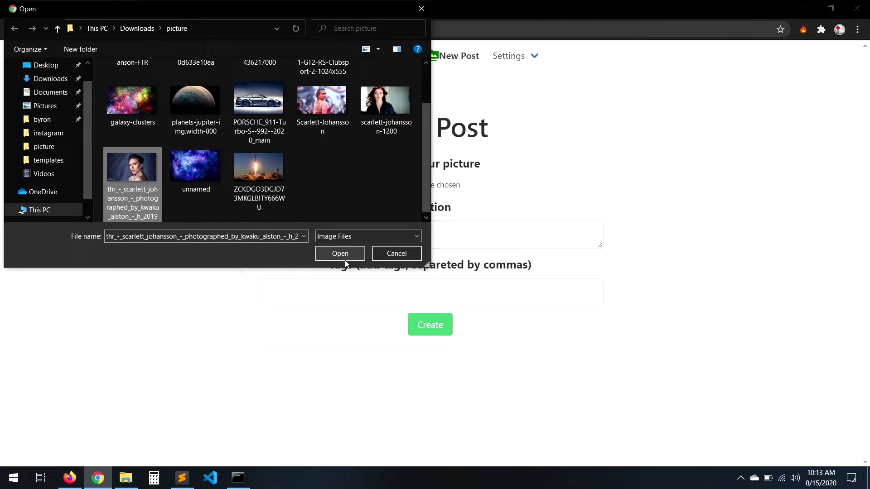
click(340, 253)
Step: Caption the post 'New Picture', tag actress, picture and photoshop, and publish
click(422, 242)
text(New Picture)
key(Tab)
text(pic)
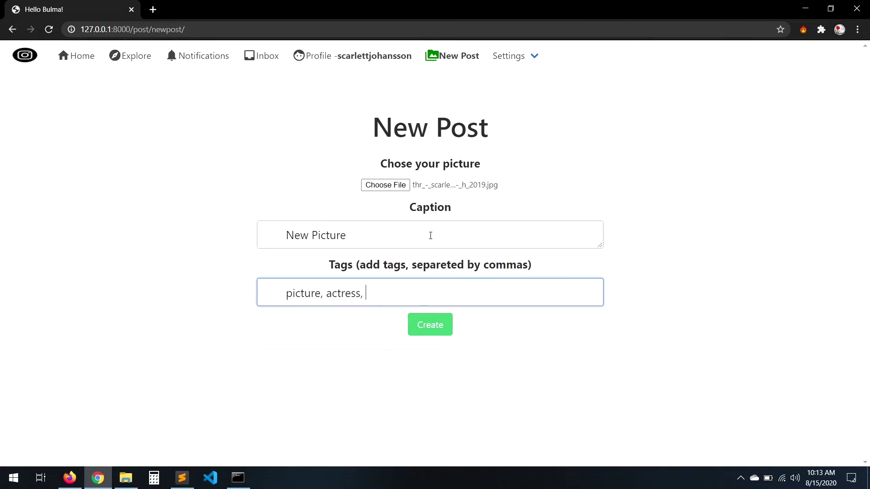
key(Return)
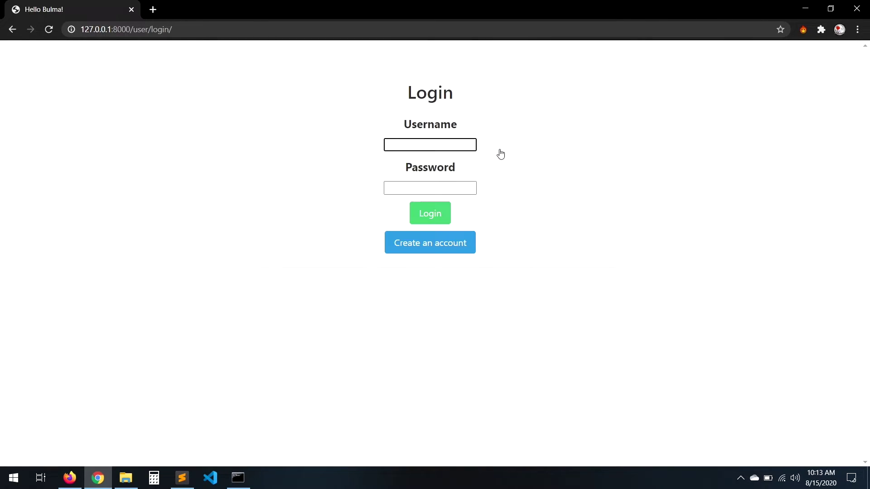
key(Return)
scroll(401, 256, down, 1)
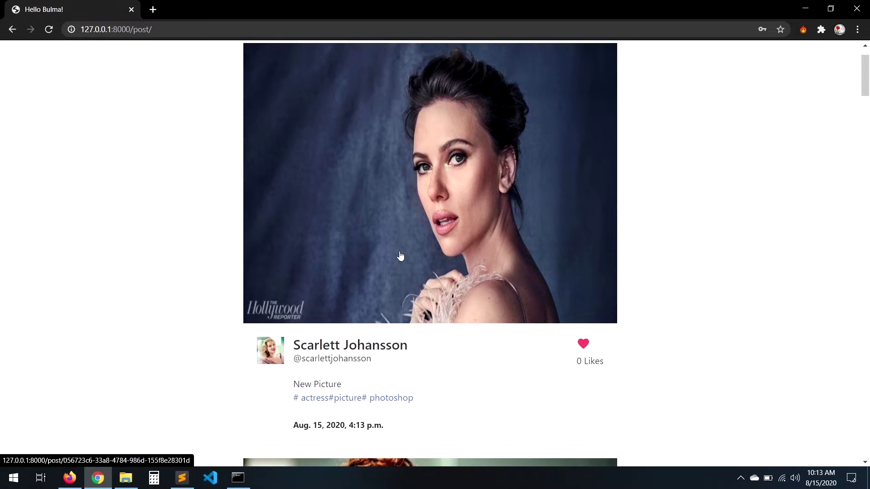
Step: Like the new post, comment 'Great!', and view the #actress tag page
click(584, 345)
text(Great!)
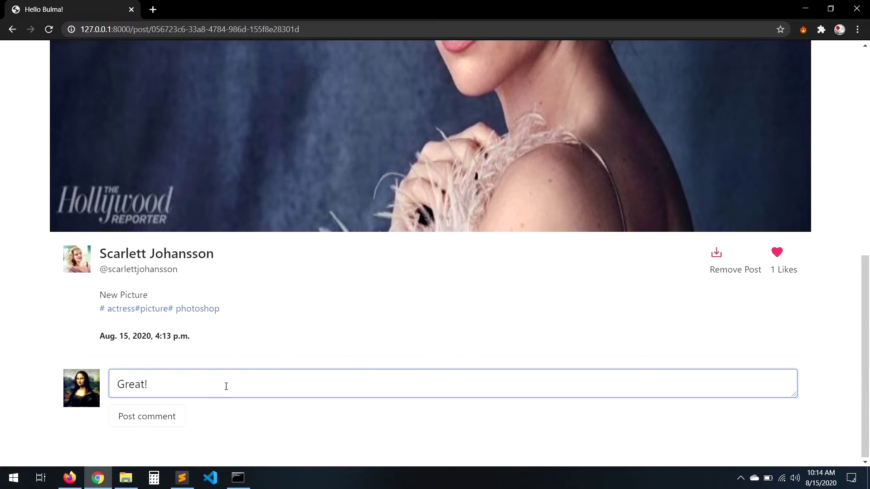
key(Return)
text(Very interesting picture)
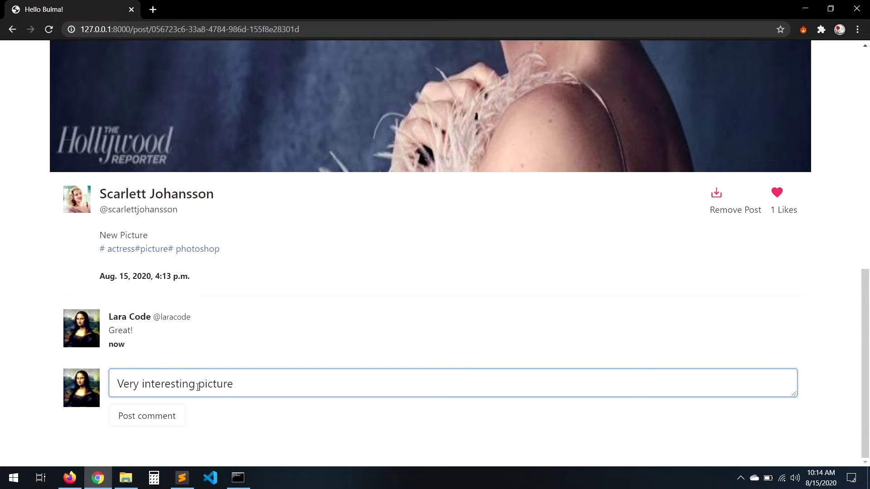
key(Return)
click(109, 379)
click(136, 265)
scroll(148, 387, down, 3)
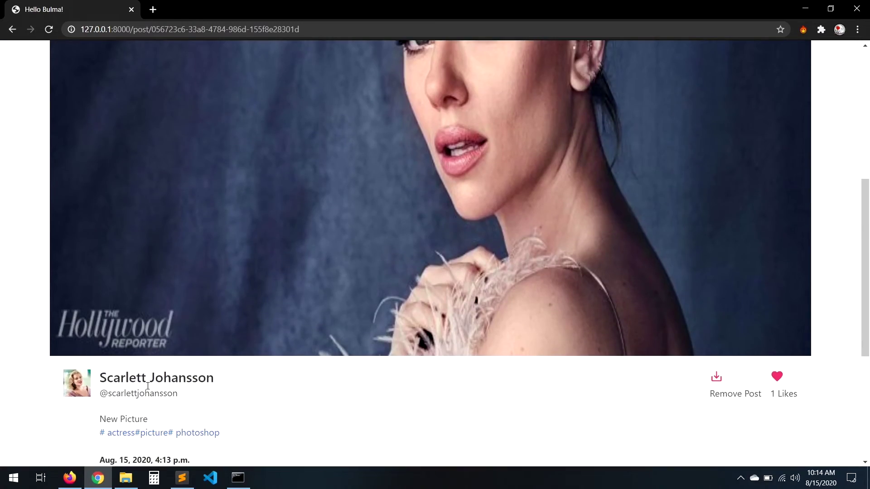
scroll(148, 386, up, 10)
Step: Log out and back in, then open the profile listing five posts
click(101, 59)
click(476, 157)
text(scarlettjohansson)
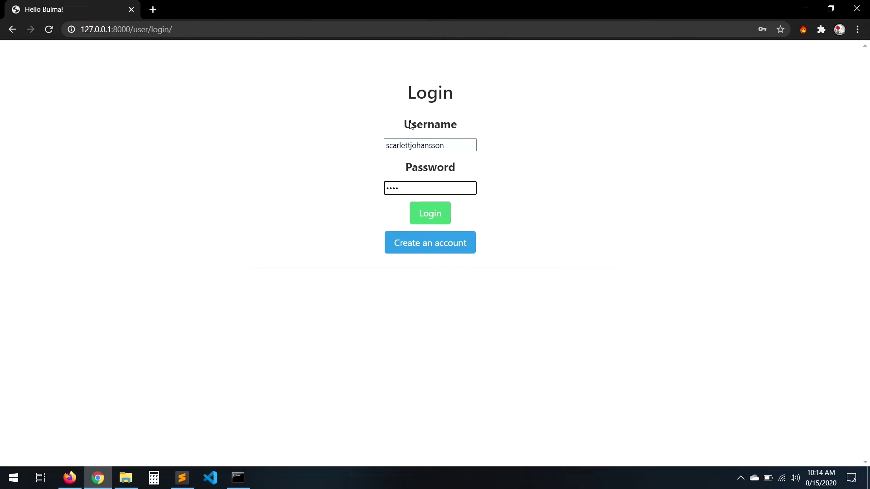
key(Return)
click(204, 54)
click(367, 55)
scroll(358, 283, down, 1)
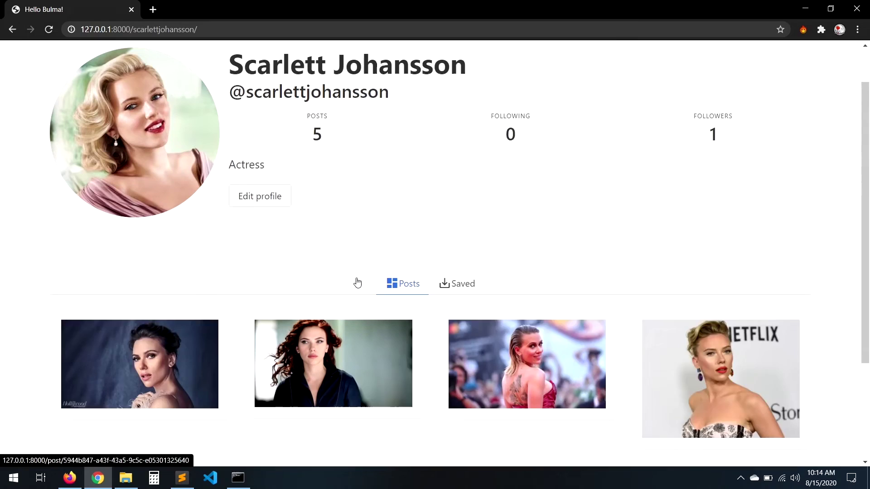
scroll(358, 283, up, 1)
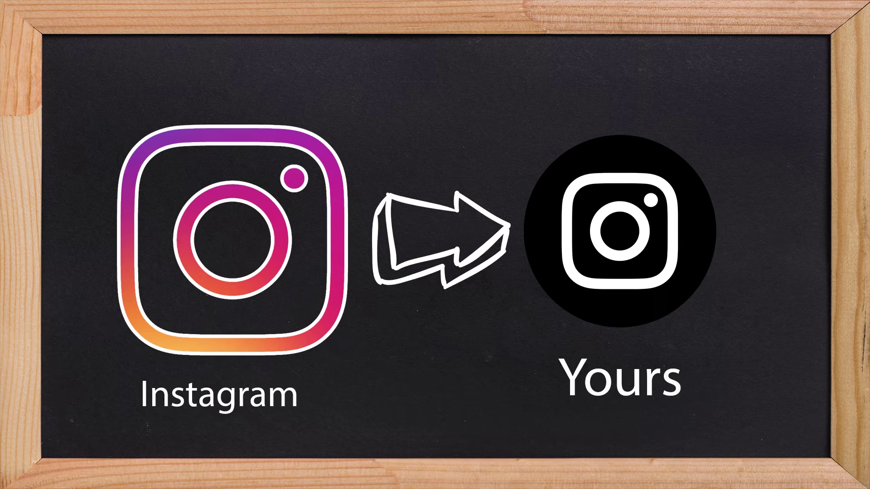